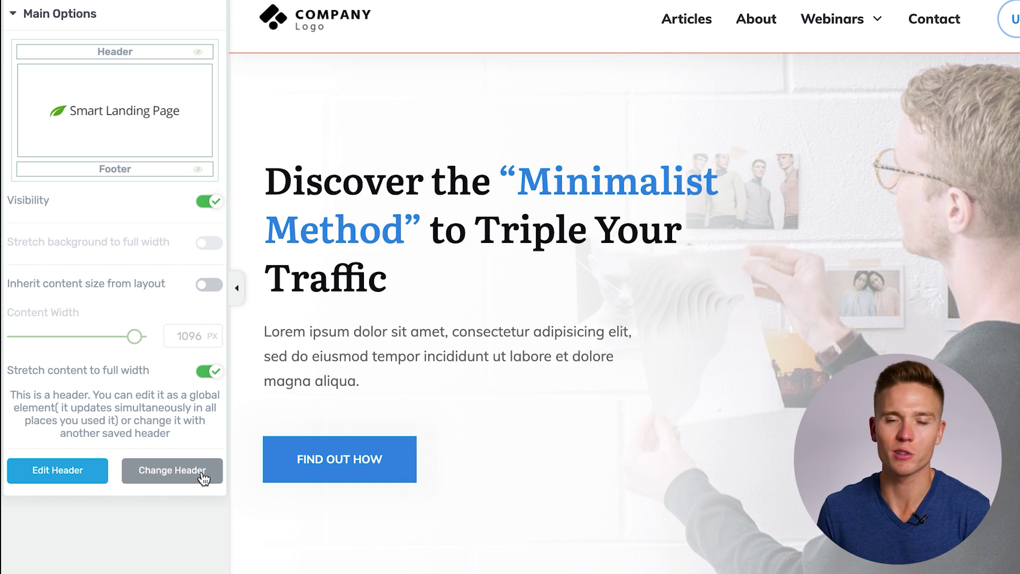
- Browse the available templates for creating a new header
left_click(202, 475)
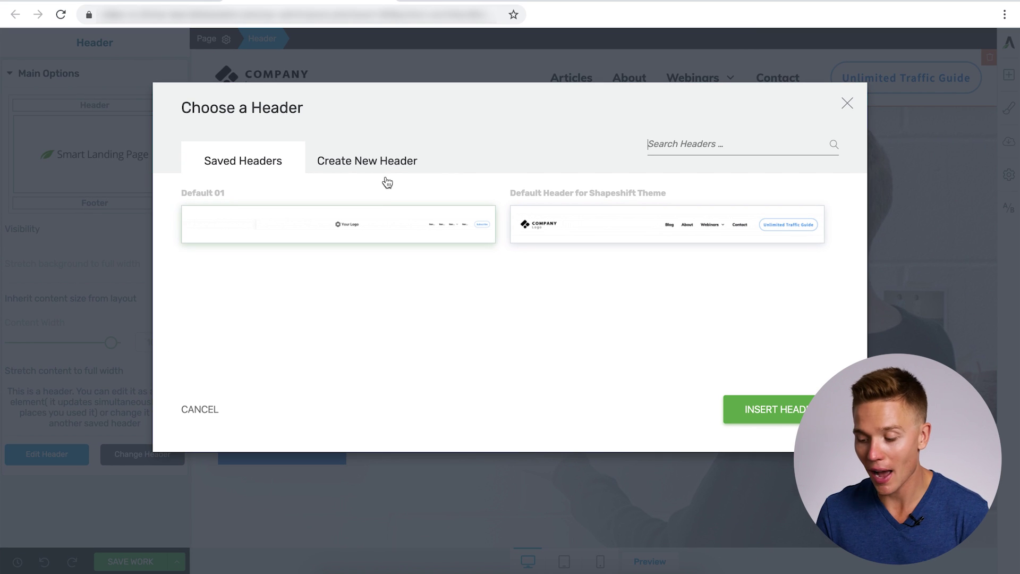
left_click(386, 163)
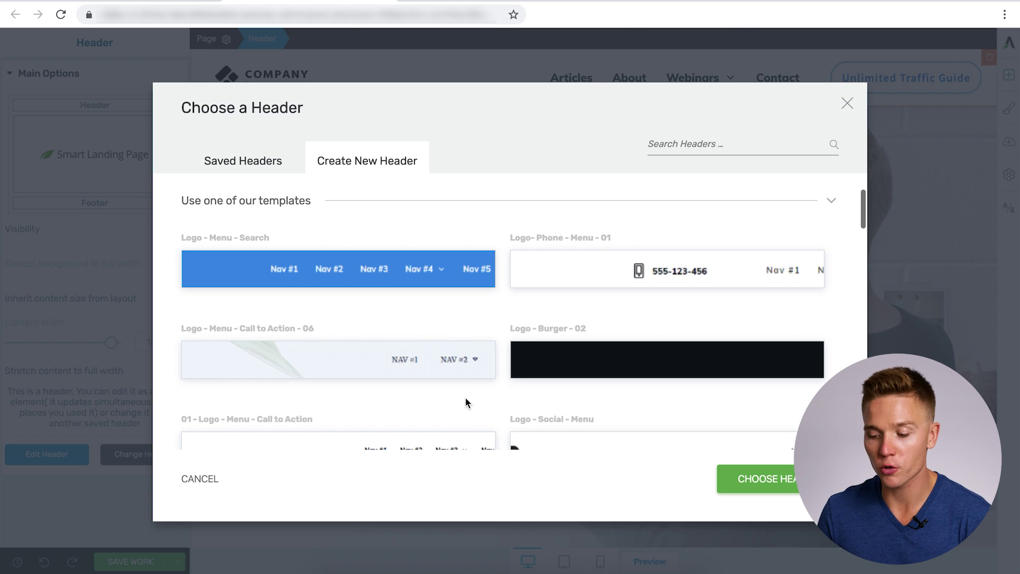
scroll(470, 372, "down", 2)
scroll(476, 342, "down", 5)
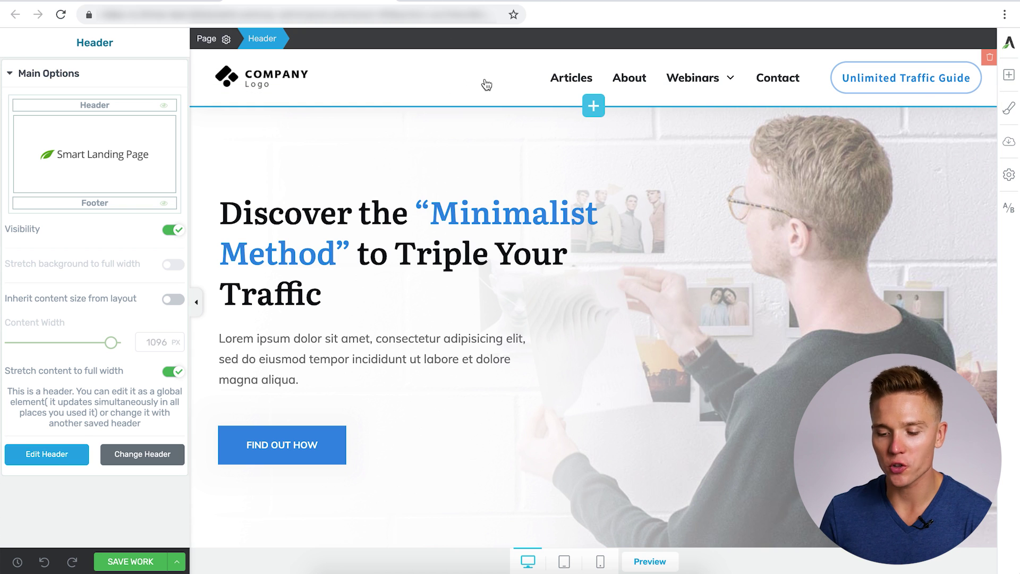
- Open the current header for editing and inspect its menu item, custom menu, column and header levels
left_click(53, 456)
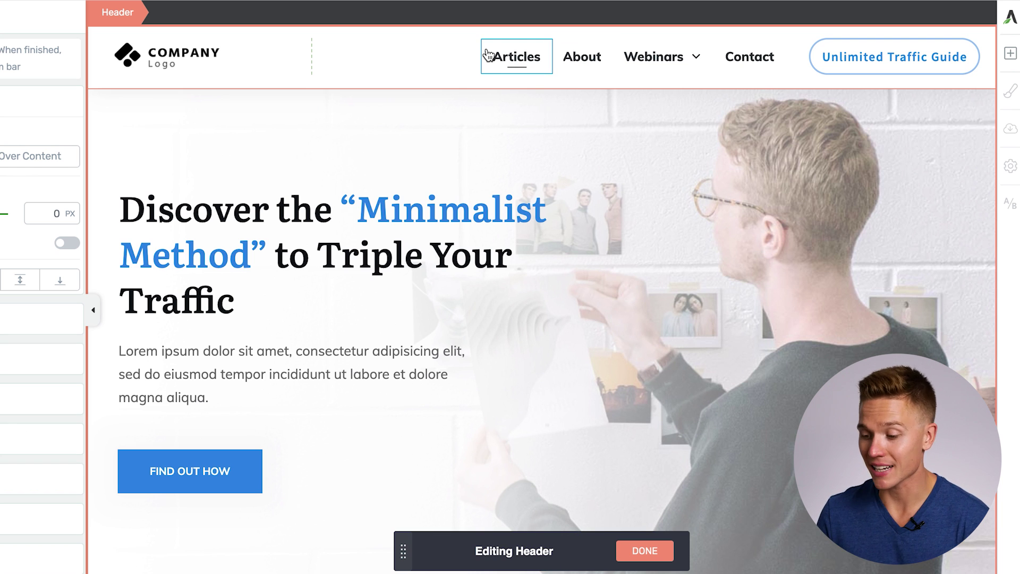
left_click(488, 55)
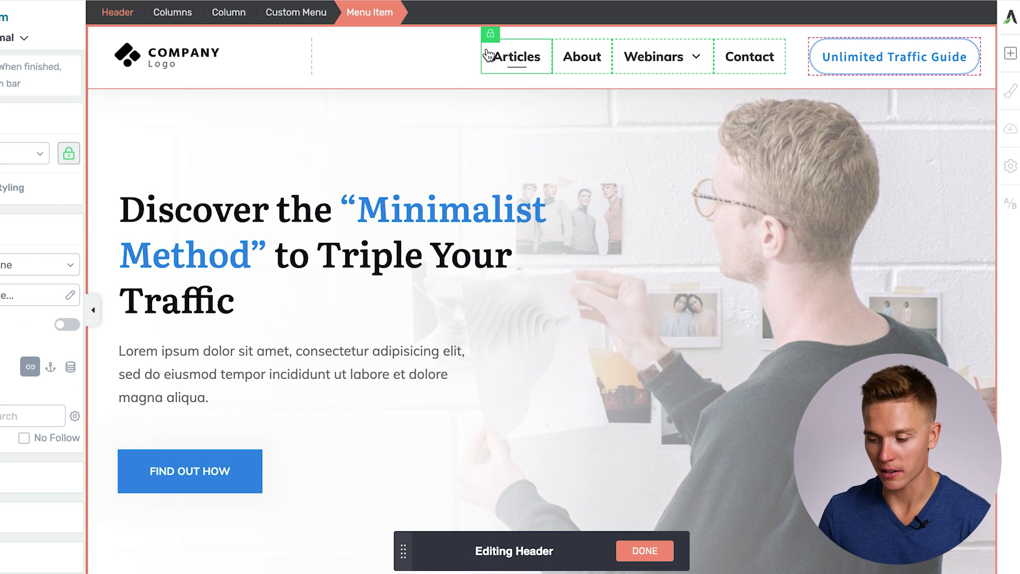
left_click(305, 12)
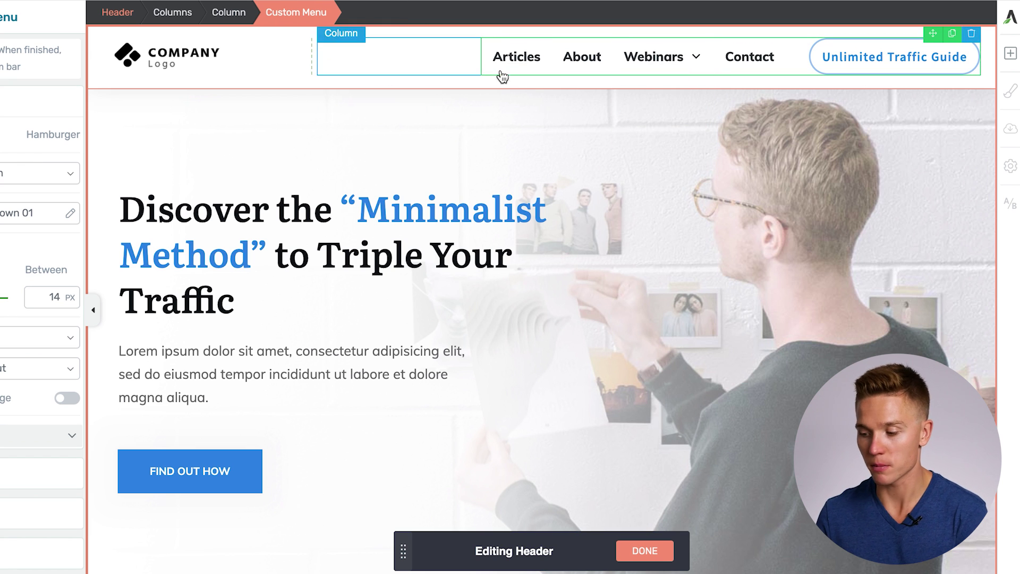
left_click(468, 75)
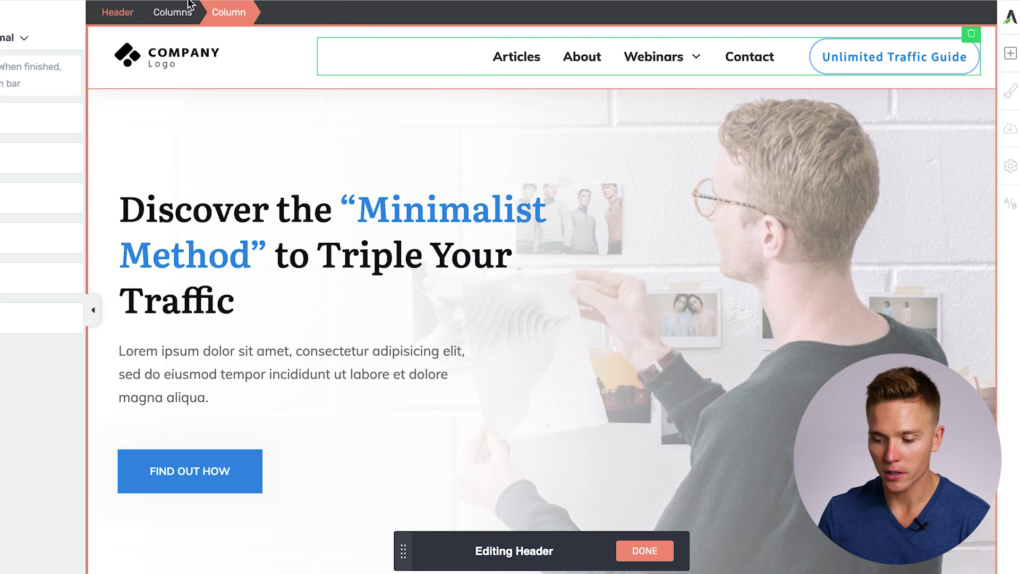
left_click(166, 10)
left_click(120, 13)
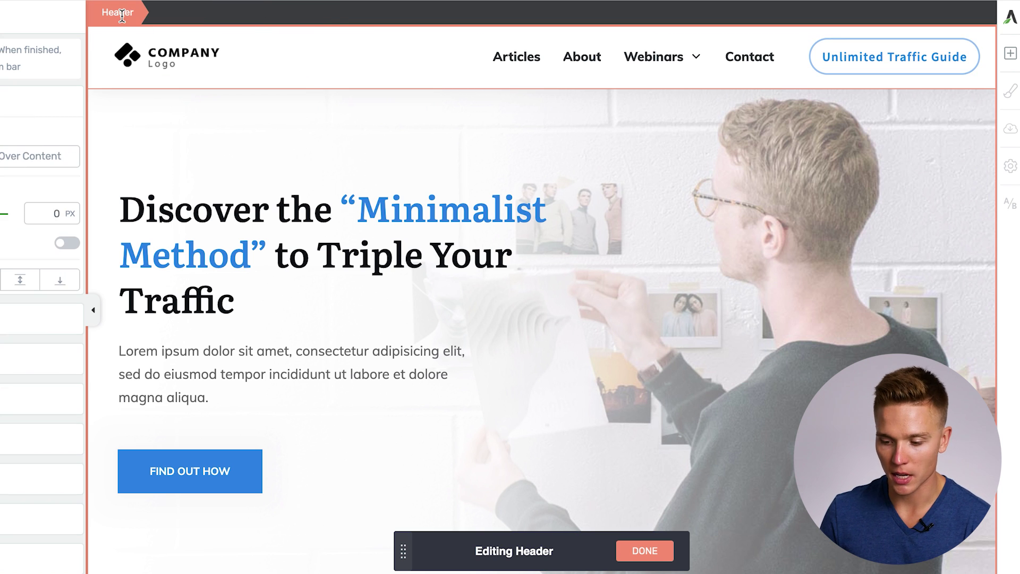
- Rename the "Articles" item in the header menu to "Blog"
left_click(539, 55)
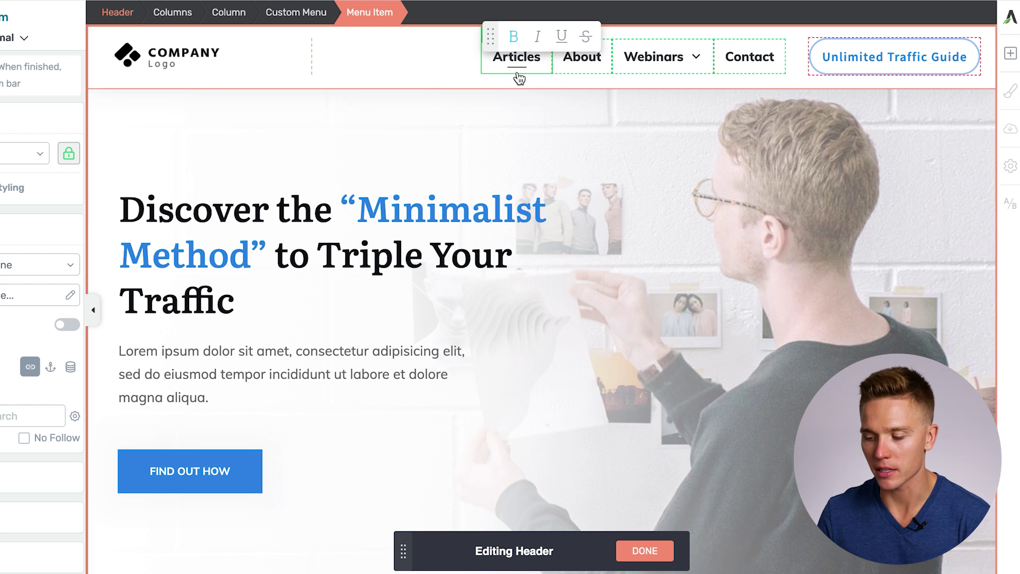
double_click(536, 61)
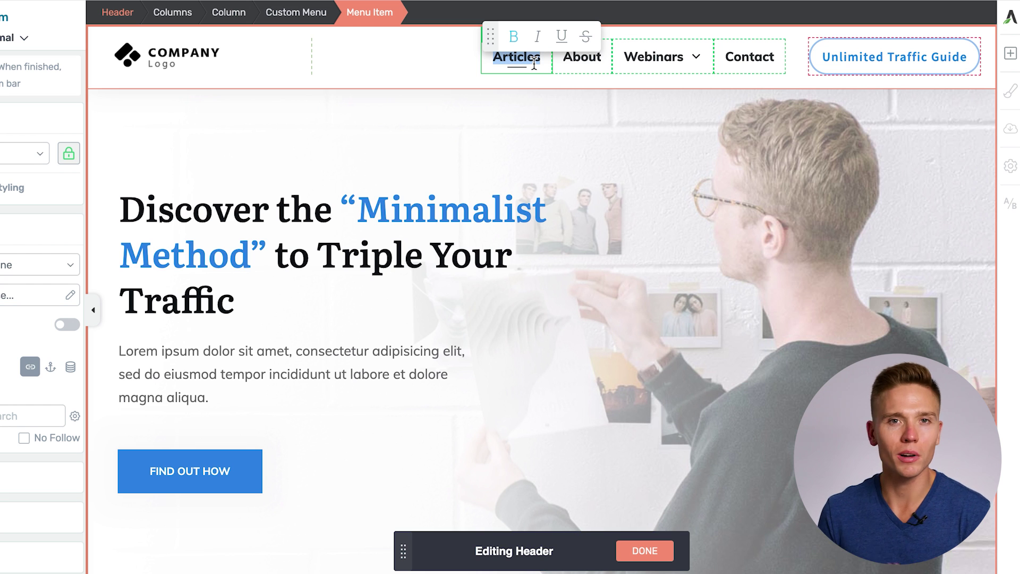
type("Blog")
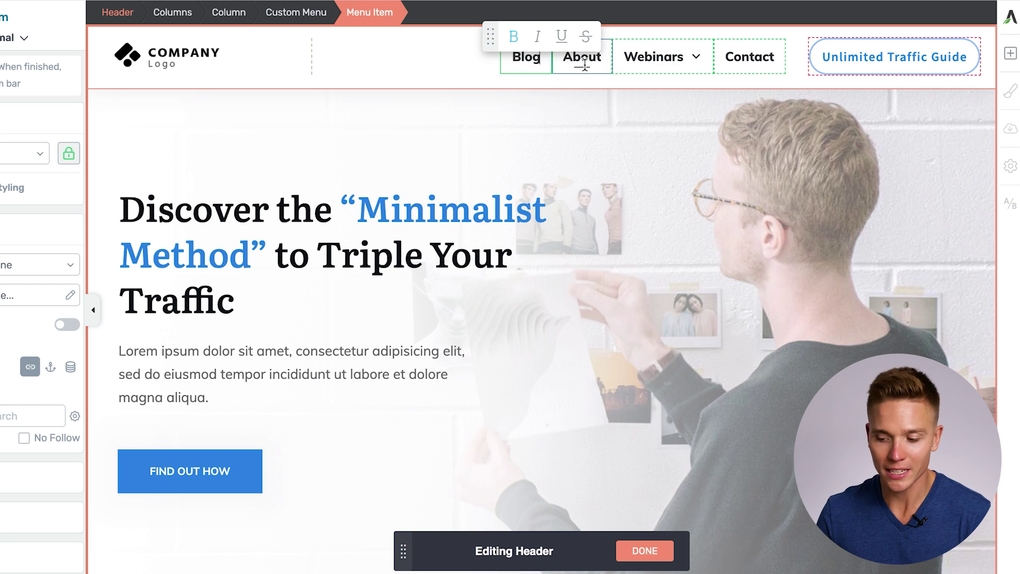
- Inspect the entries under the Webinars dropdown and the Contact item in the header menu
mouse_move(703, 57)
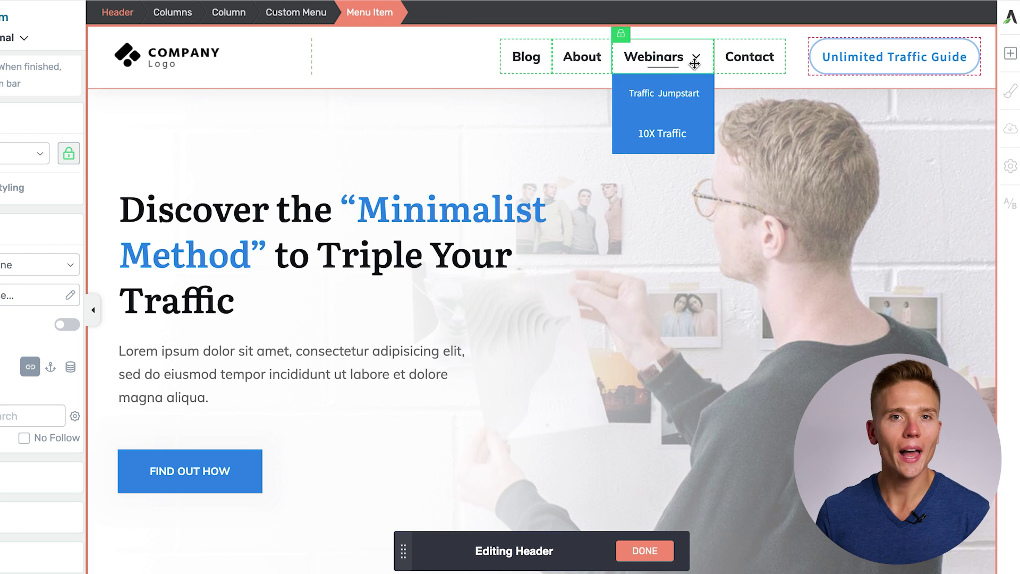
left_click(687, 97)
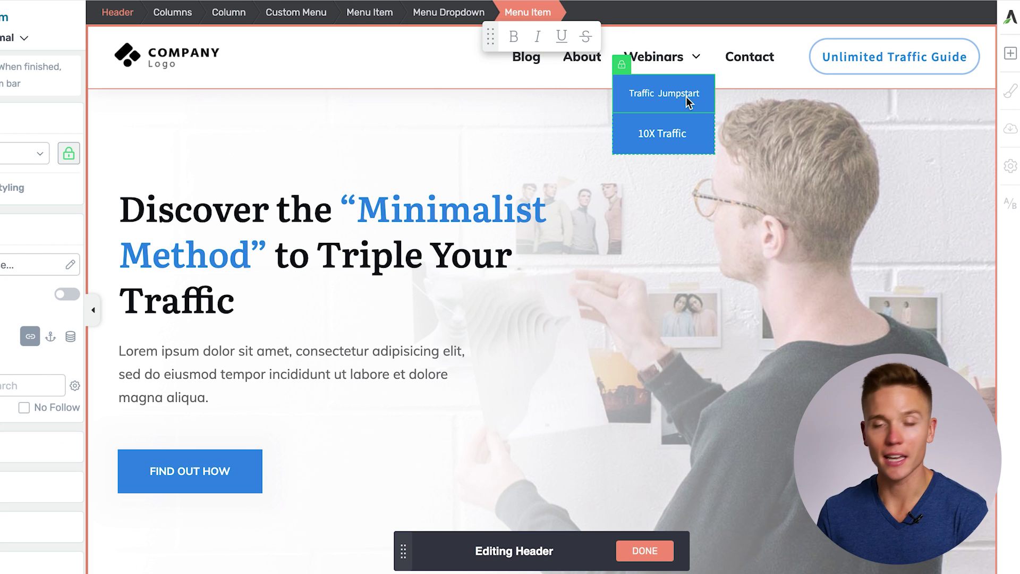
left_click(769, 57)
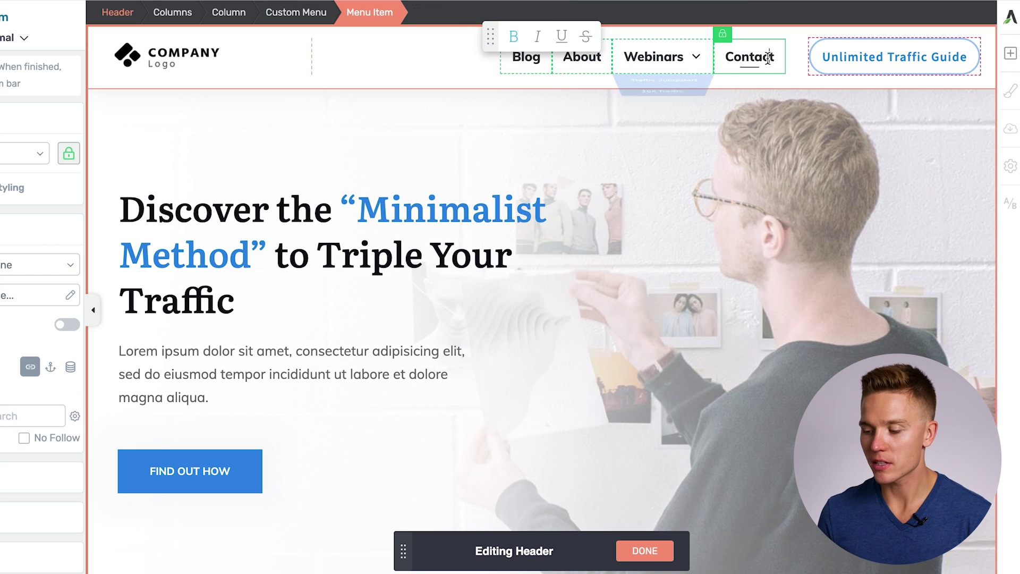
- Change the header's call-to-action label to "Ultimate Traffic Guide"
left_click(980, 75)
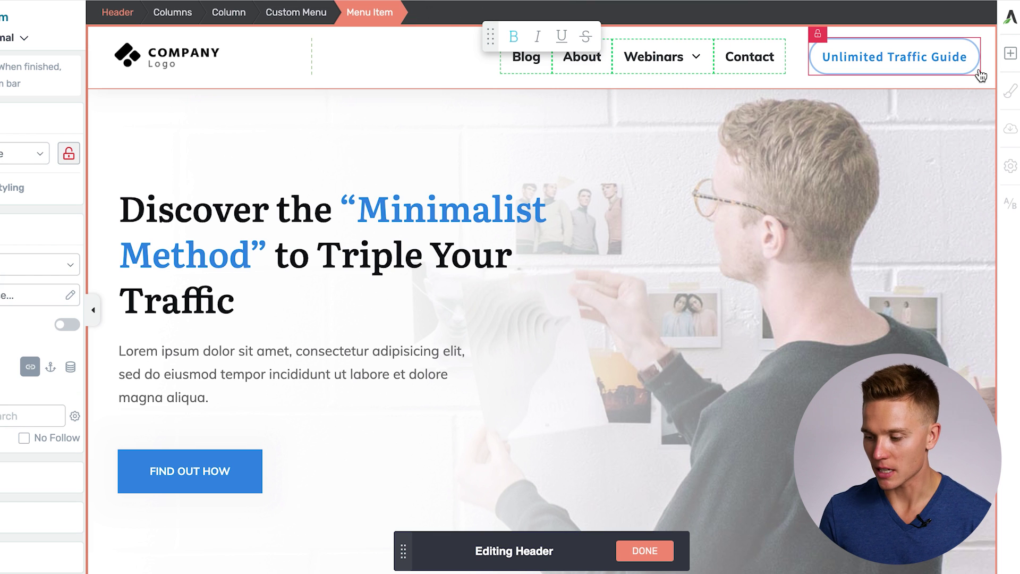
left_click(884, 57)
key("BackSpace")
key("BackSpace")
key("BackSpace")
key("BackSpace")
key("BackSpace")
key("BackSpace")
key("BackSpace")
key("BackSpace")
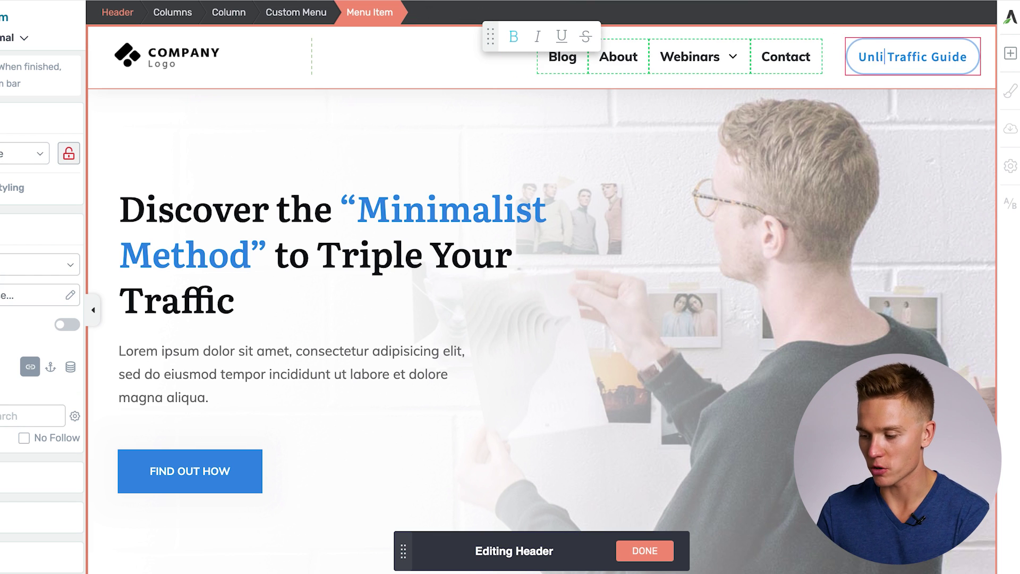
type("ltimate")
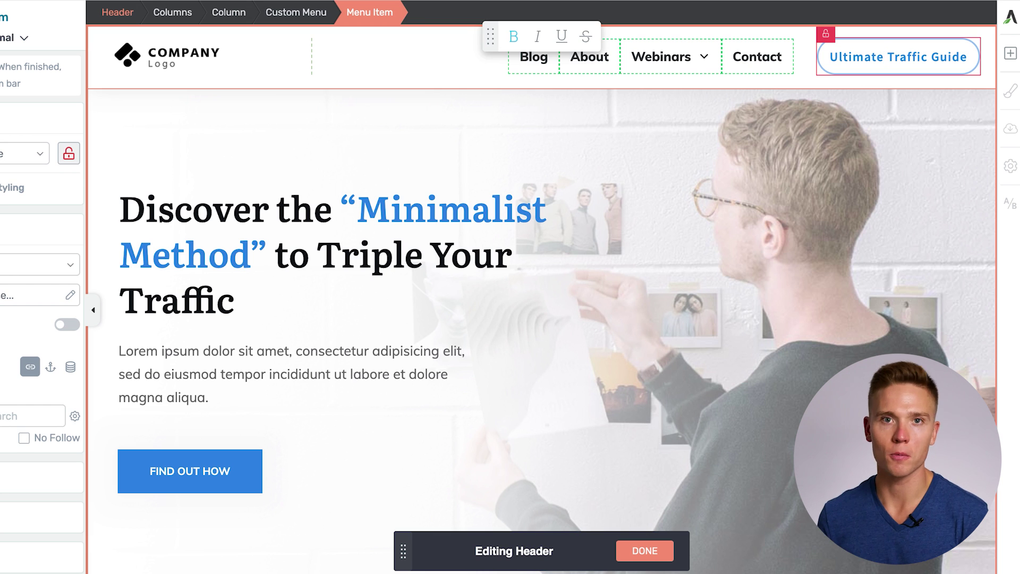
- Reduce the font size of the header's top-level menu items as a group in the typography settings
left_click(526, 49)
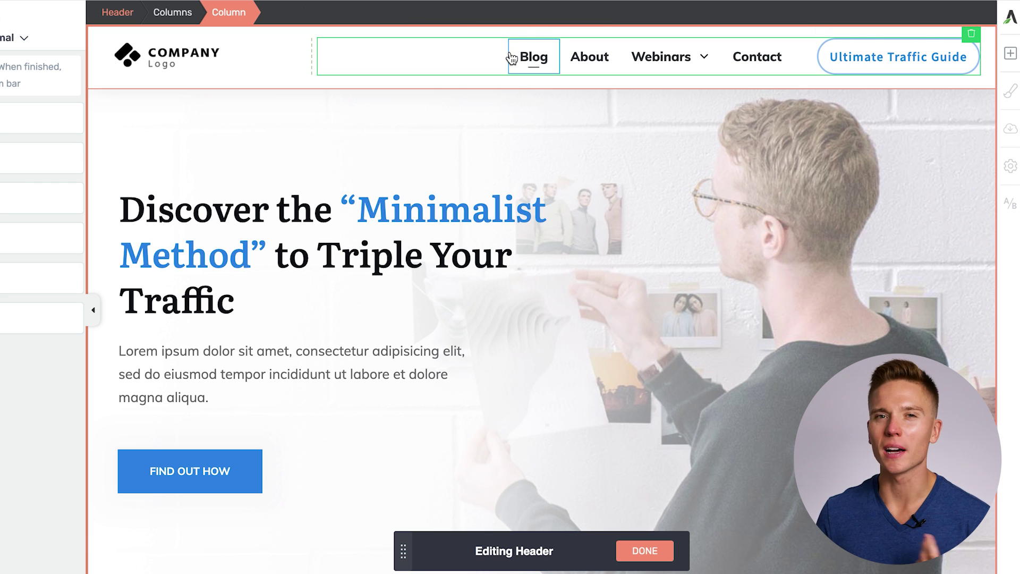
left_click(511, 57)
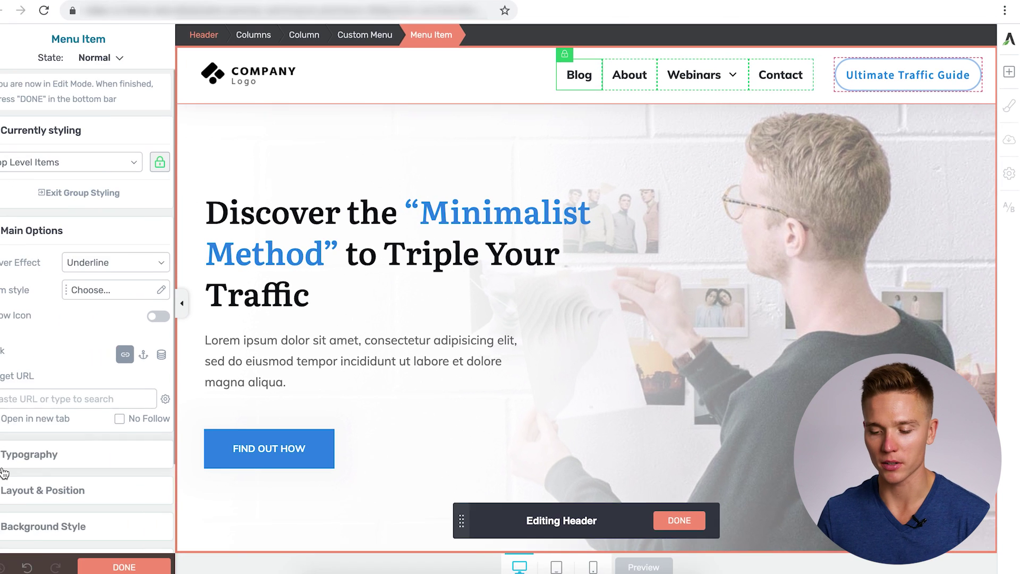
left_click(30, 450)
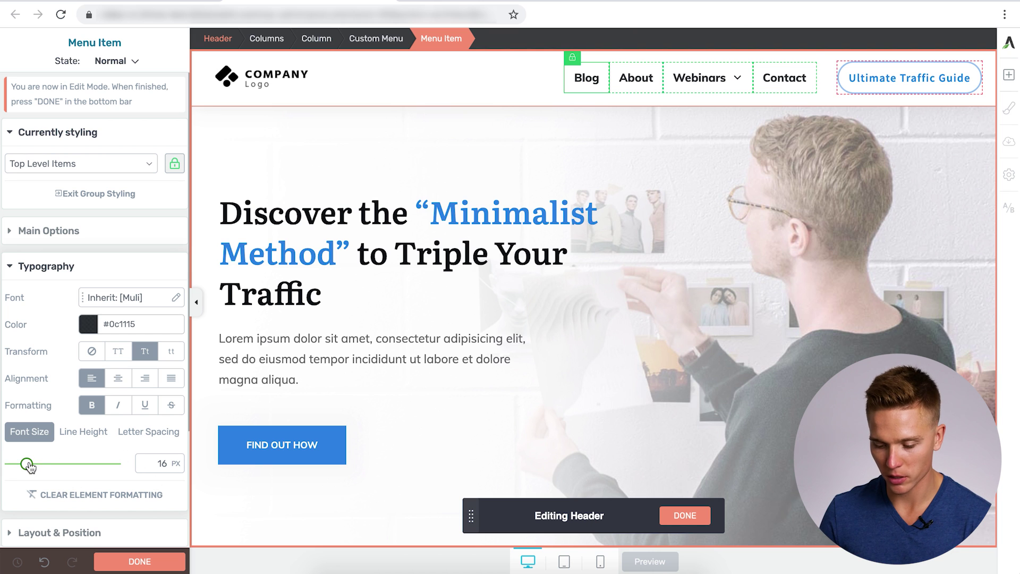
left_click_drag(37, 461, 25, 467)
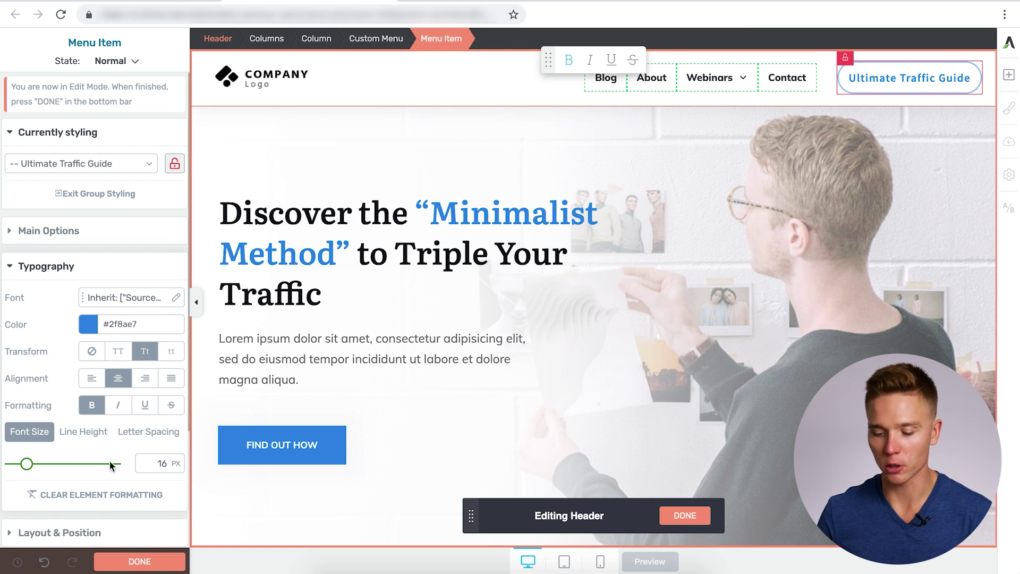
- Set the font size of the "Ultimate Traffic Guide" menu button to 19 px
double_click(164, 464)
left_click(158, 464)
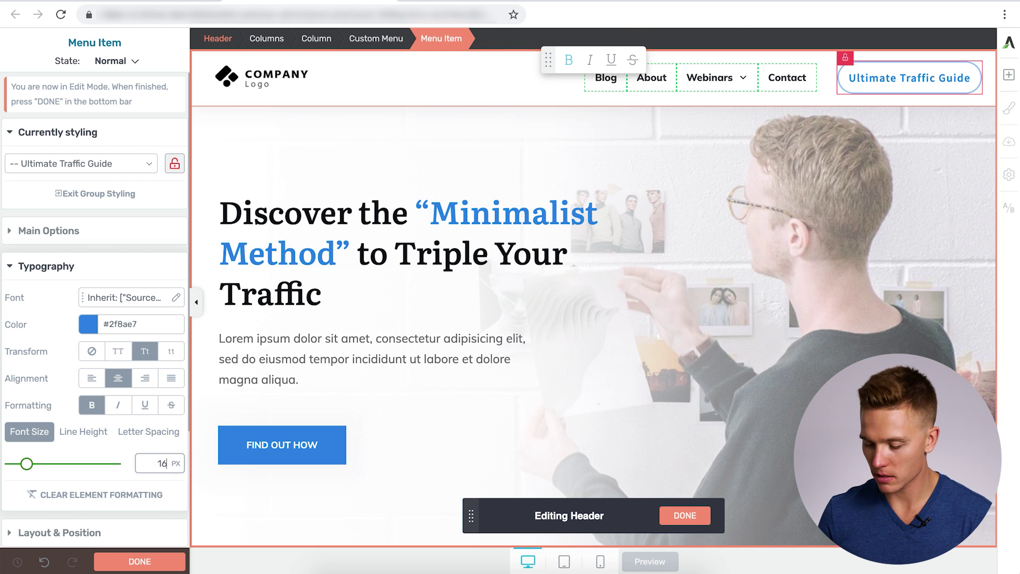
key("Up")
key("Up")
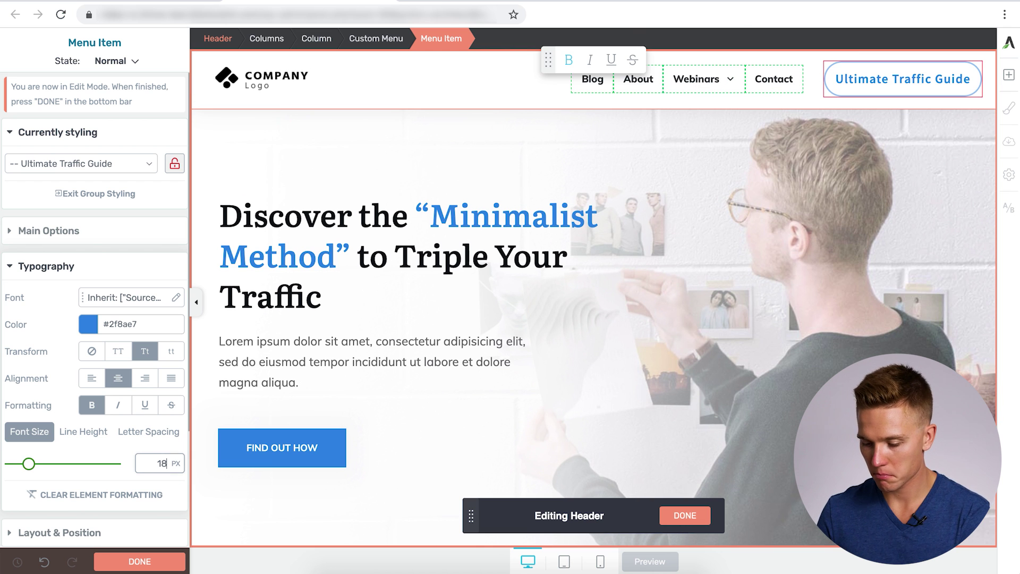
key("Up")
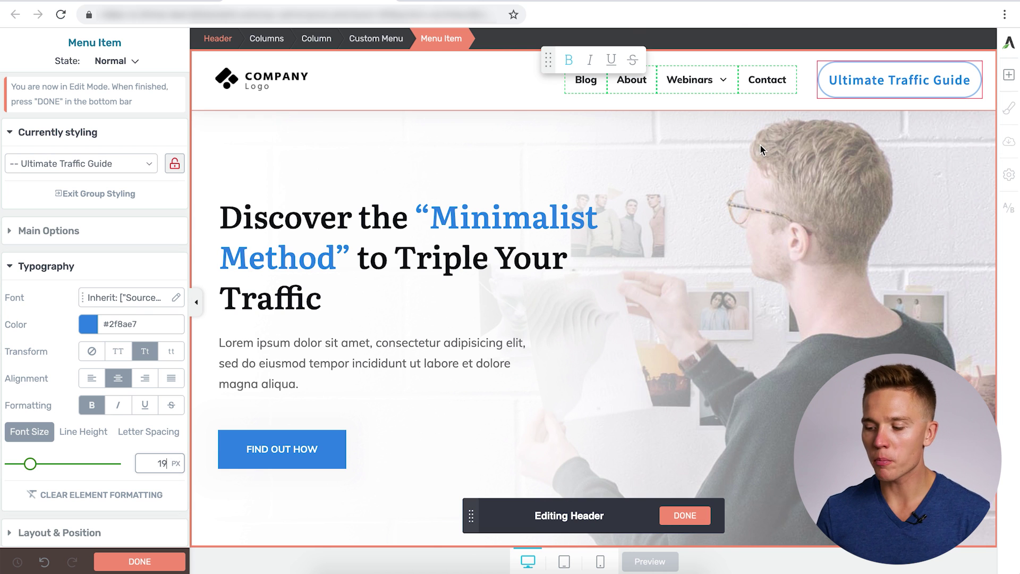
left_click(450, 100)
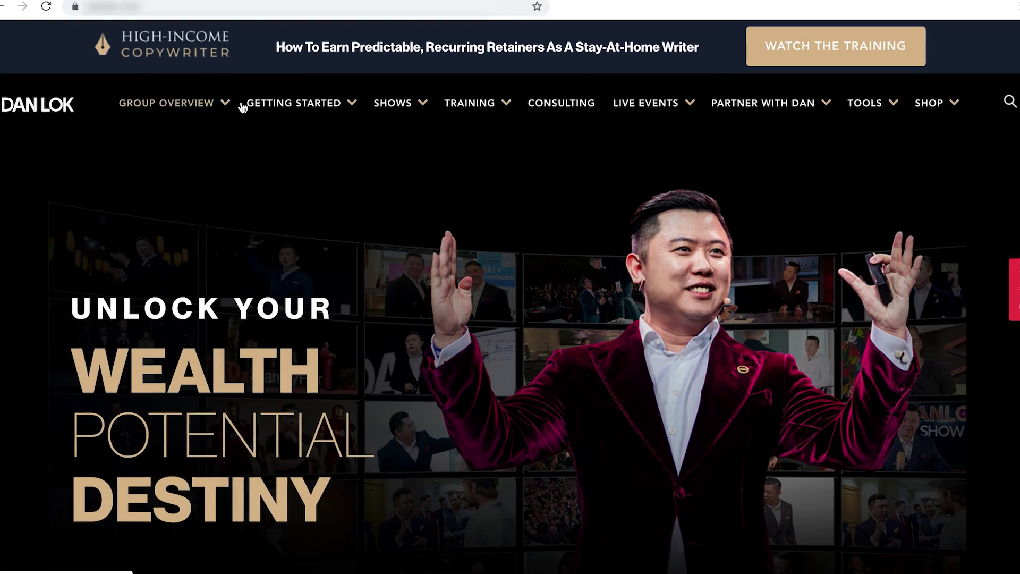
- Examine the navigation menus and their dropdowns on the Dan Lok, Tony Robbins and Smart Passive Income websites
mouse_move(324, 101)
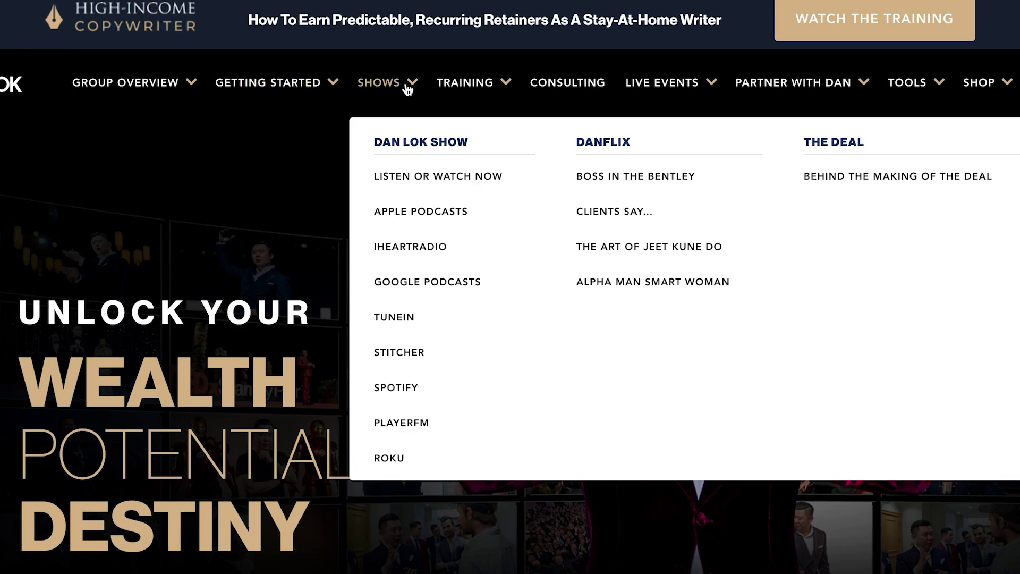
mouse_move(477, 83)
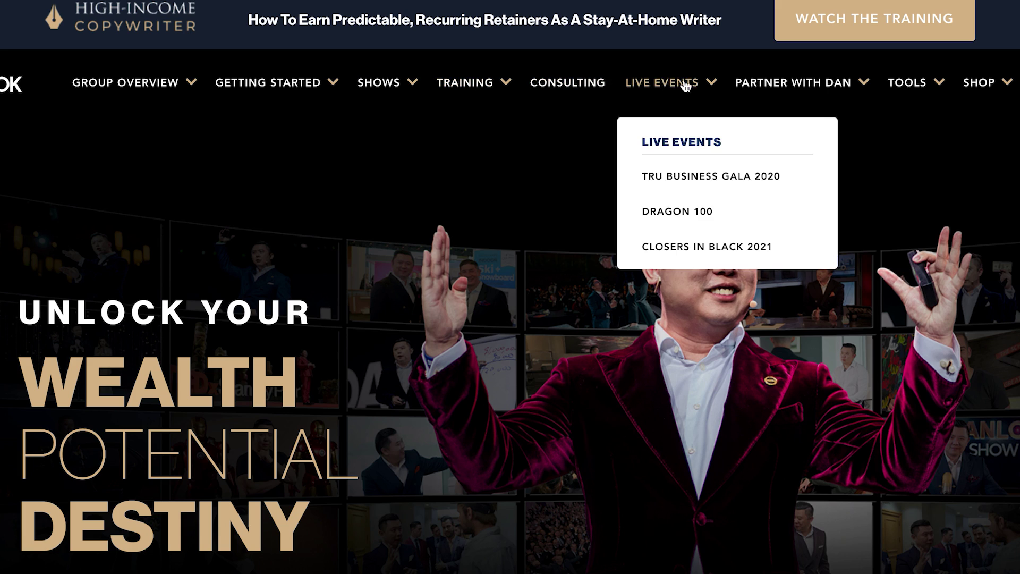
mouse_move(805, 88)
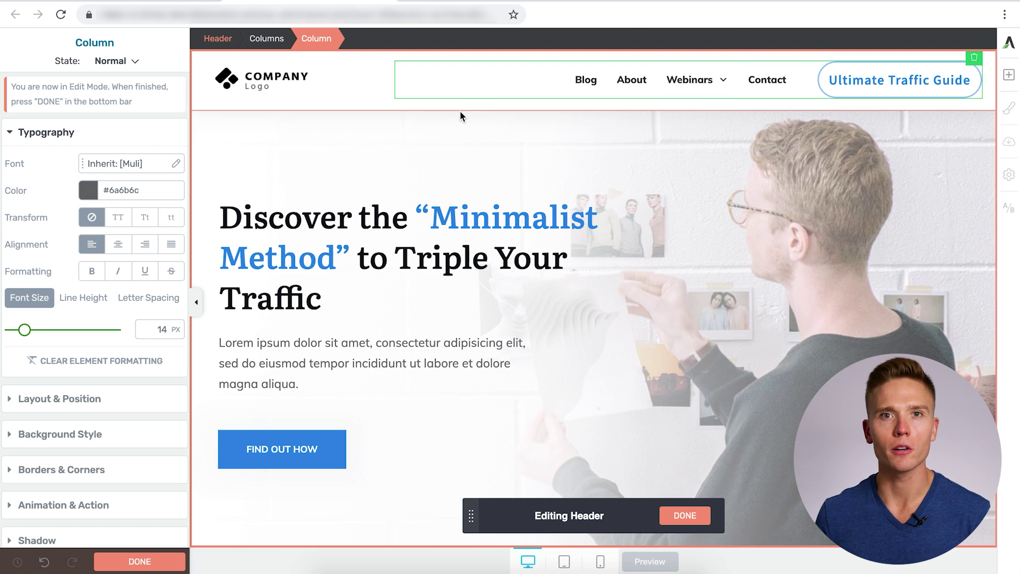
mouse_move(694, 81)
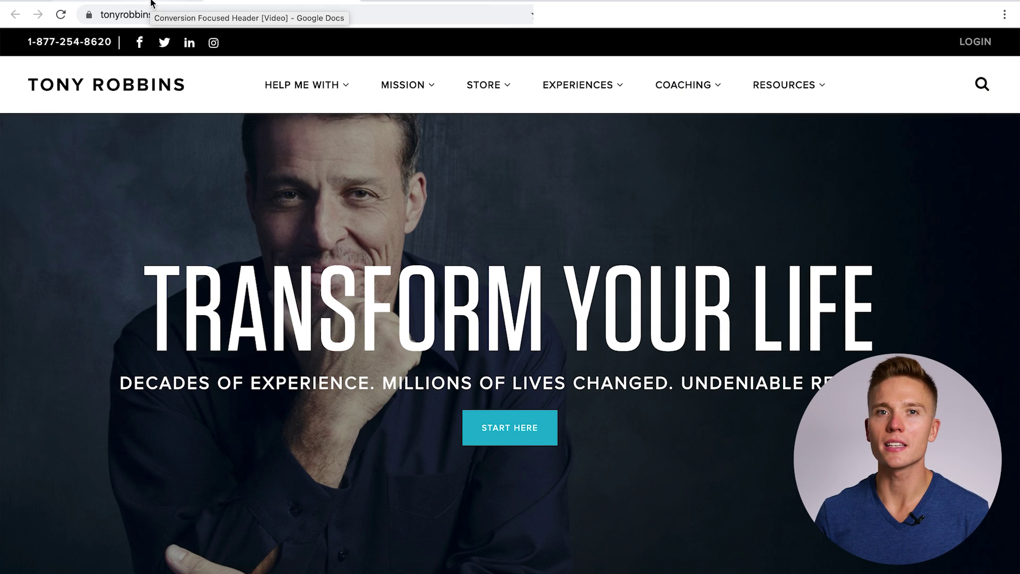
mouse_move(269, 148)
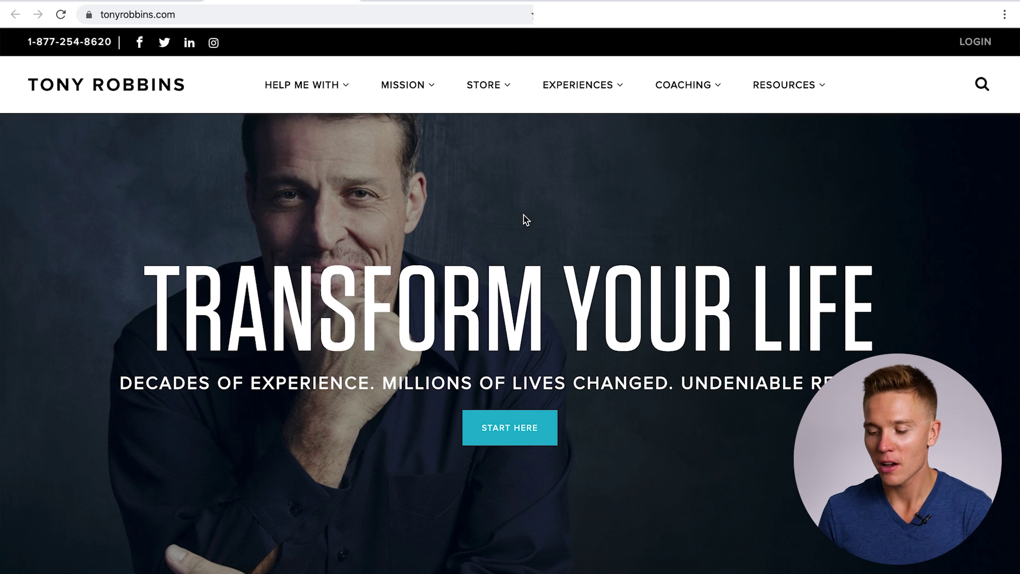
mouse_move(489, 85)
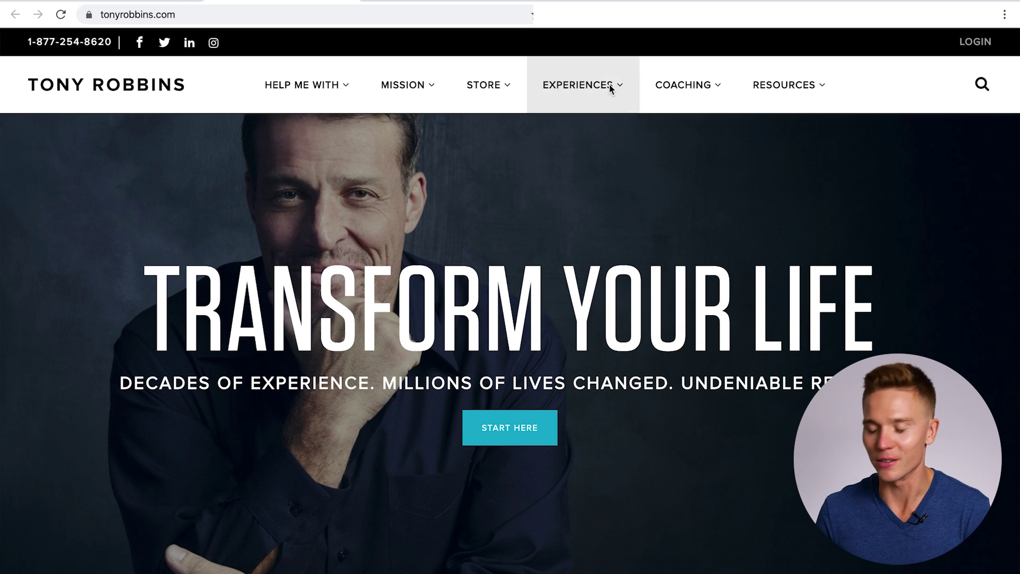
mouse_move(608, 91)
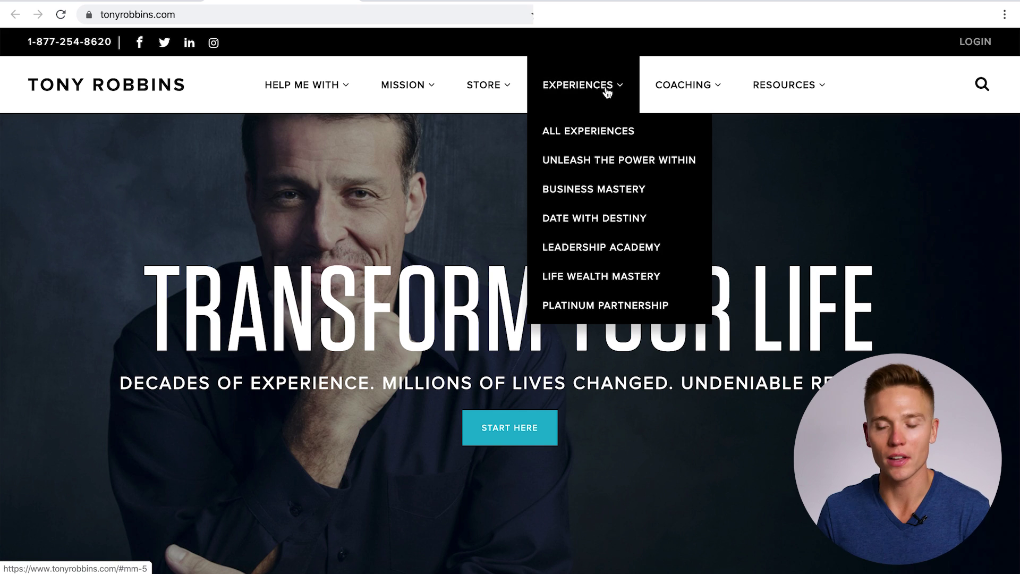
mouse_move(610, 160)
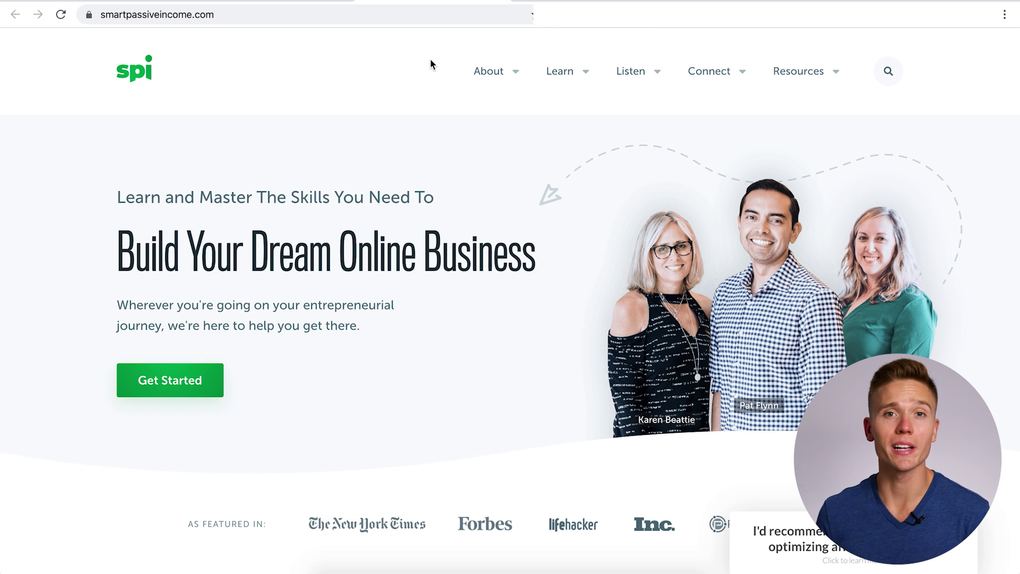
mouse_move(582, 80)
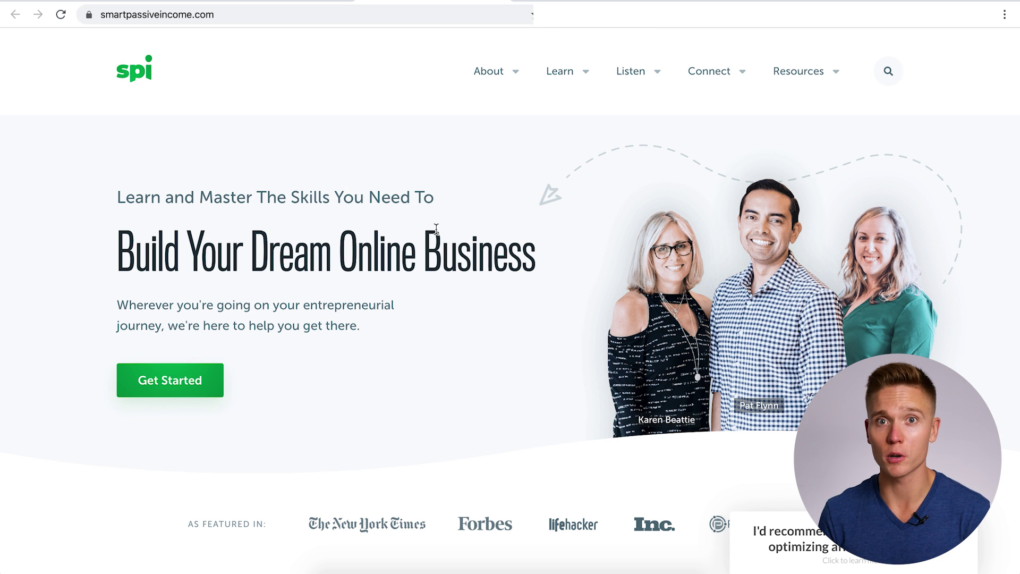
mouse_move(556, 94)
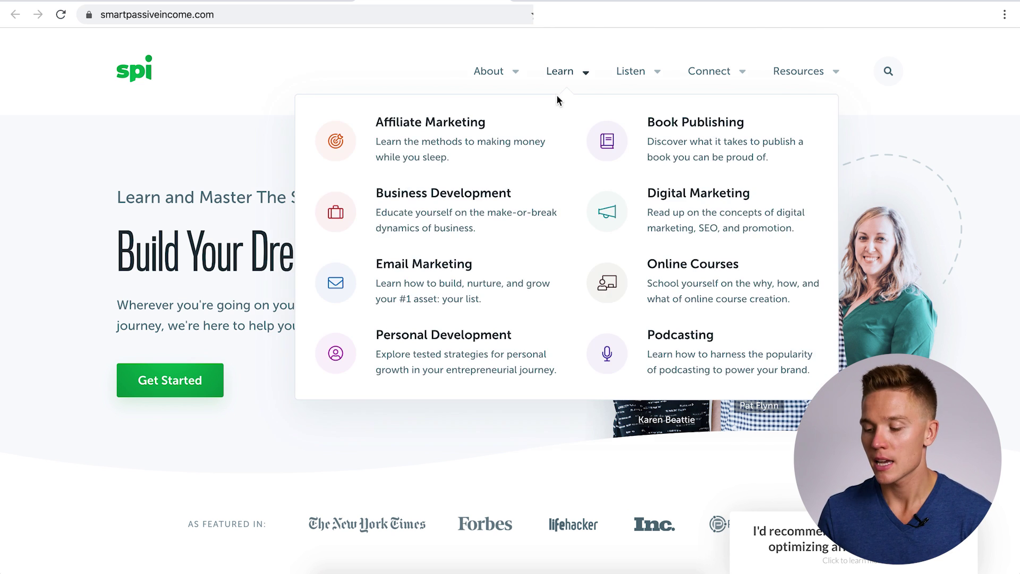
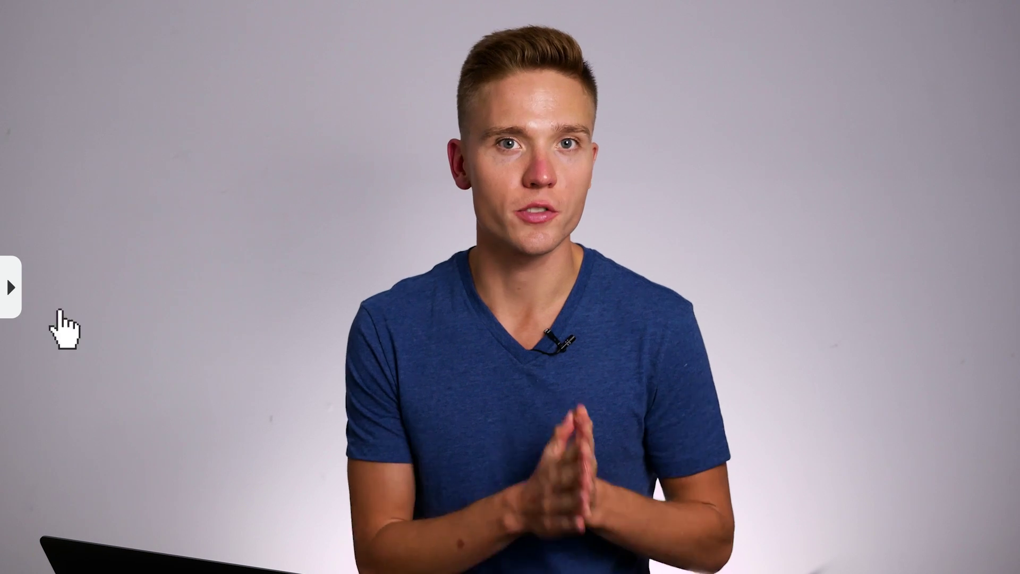
left_click(10, 289)
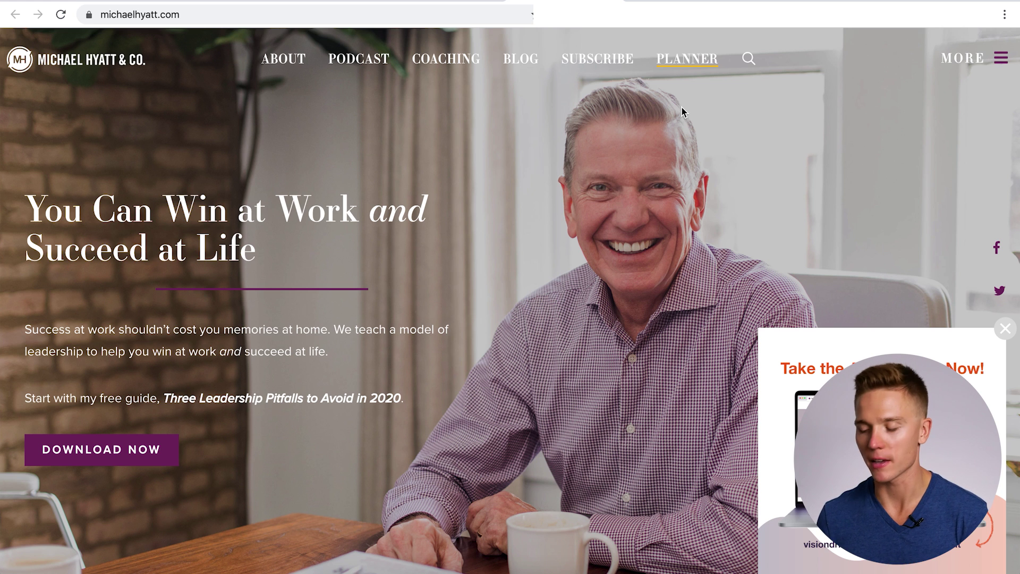
- Examine the header menus and call-to-action buttons on ryrob.com, bloggingwizard.com and buffer.com, including Buffer's Products dropdown
key("ctrl+Tab")
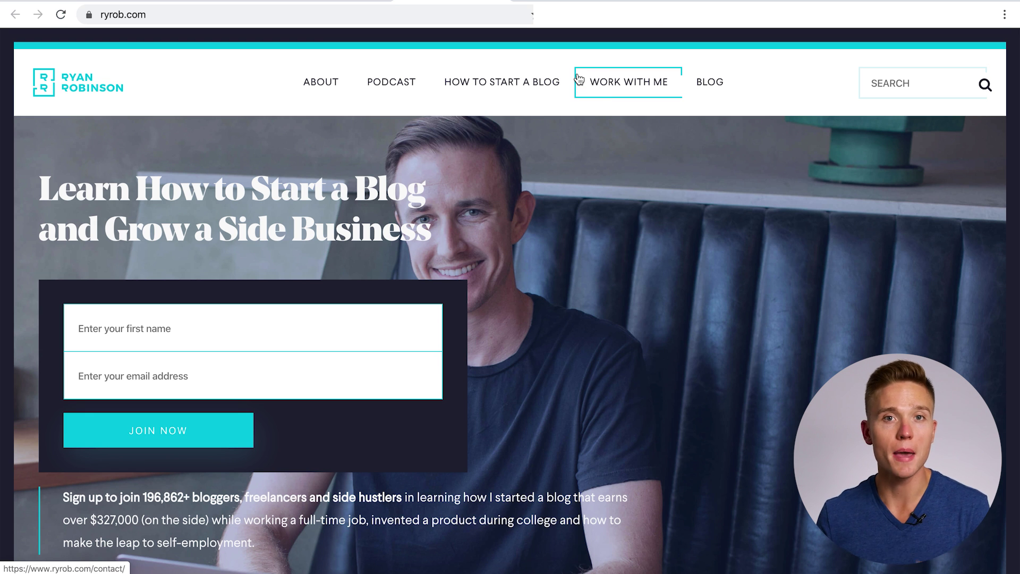
left_click(342, 2)
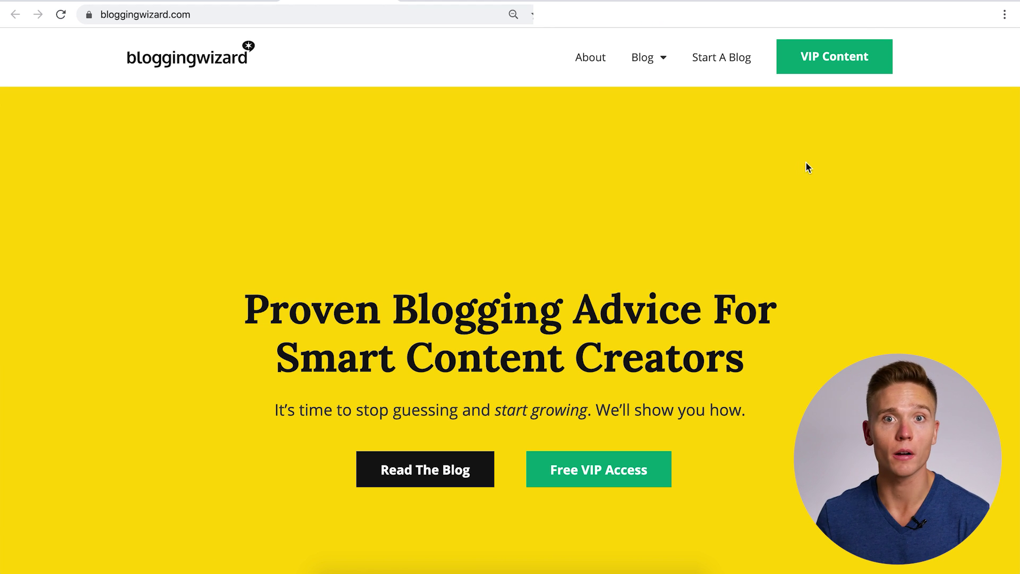
key("ctrl+shift+Tab")
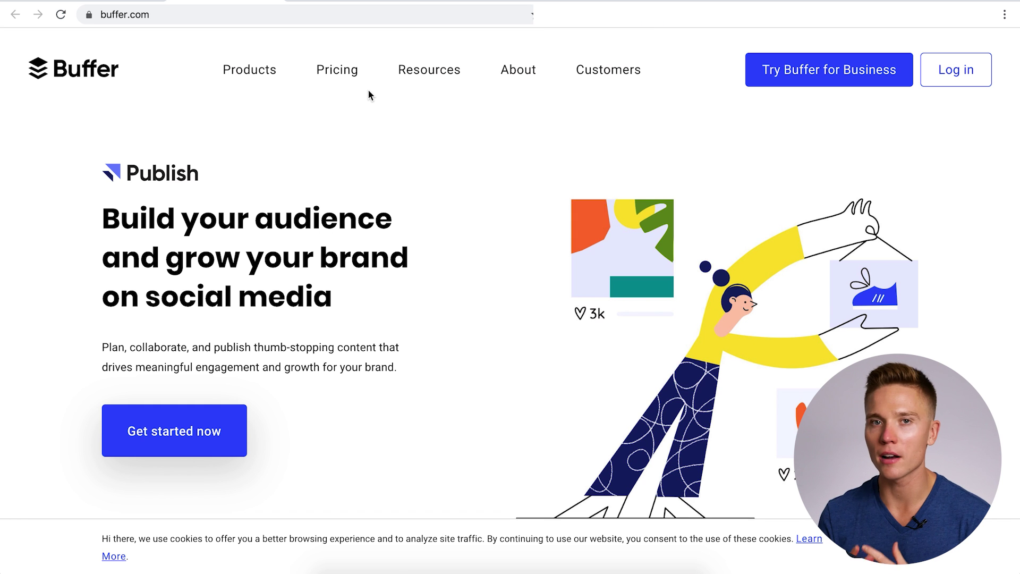
mouse_move(251, 68)
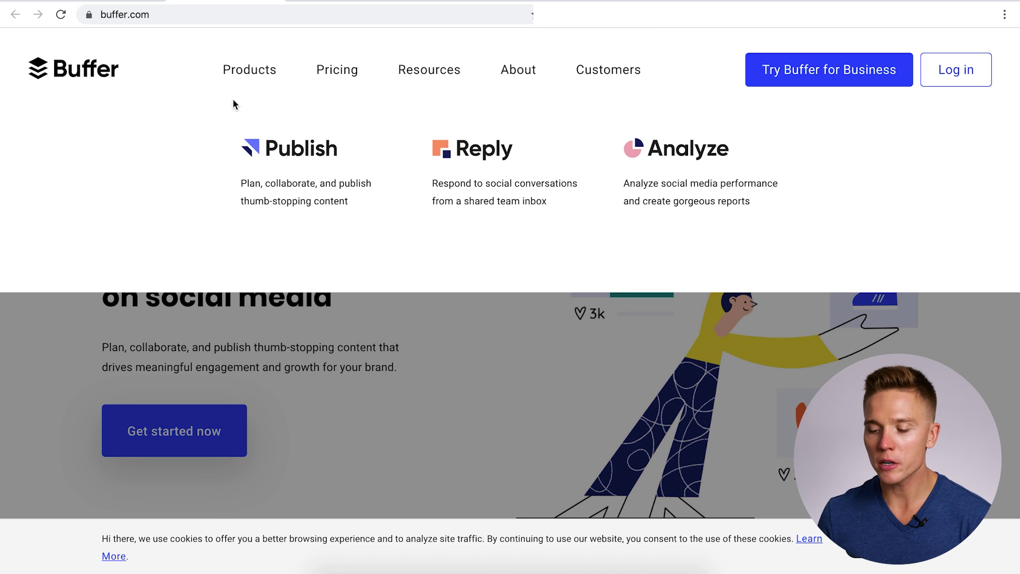